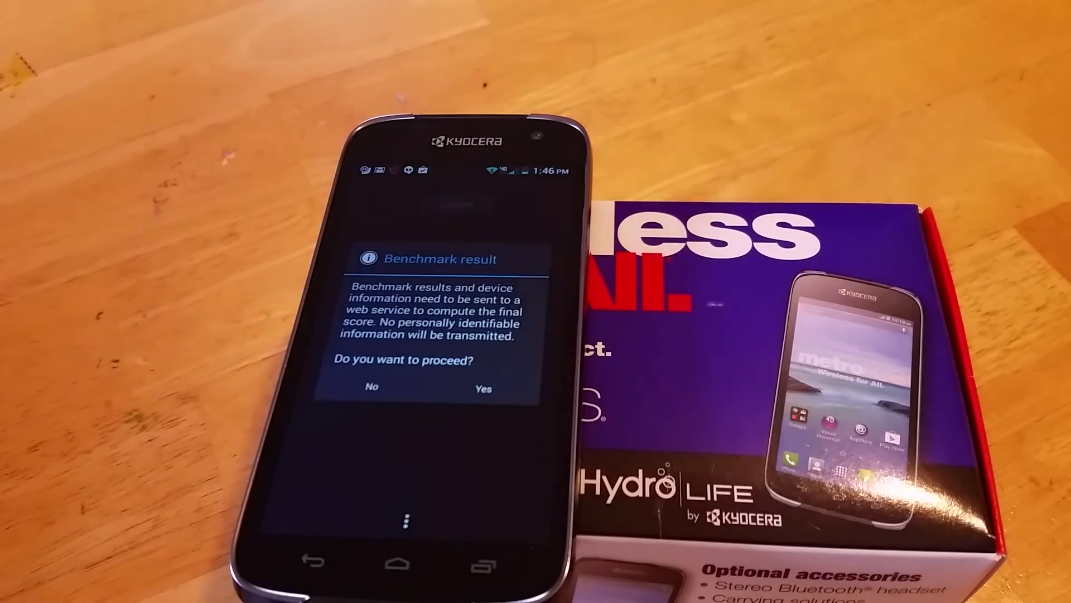
Agree to send the completed benchmark results to compute the final score.
left_click(483, 389)
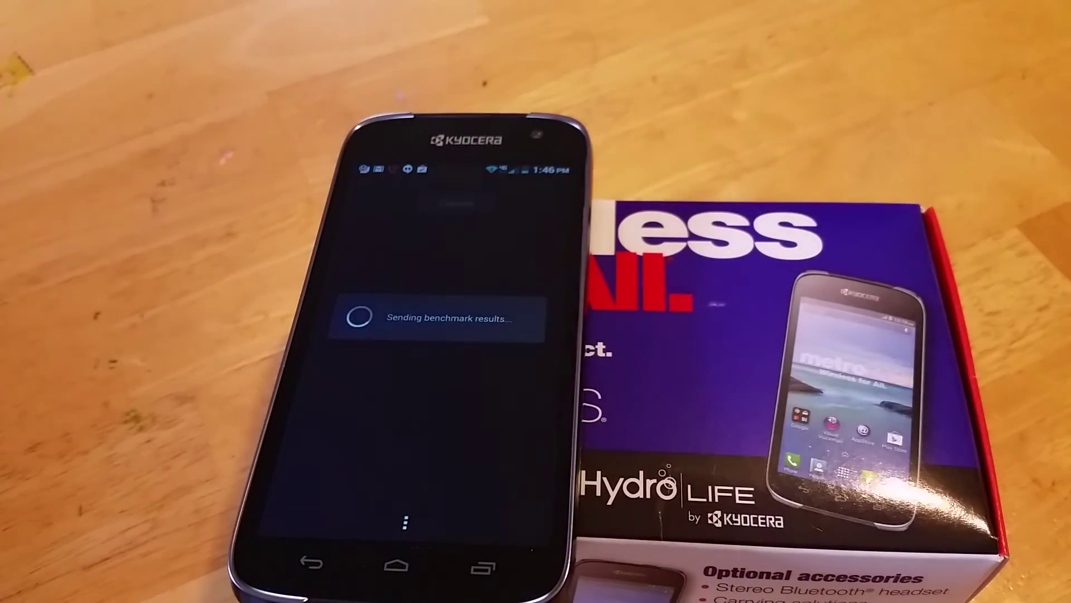